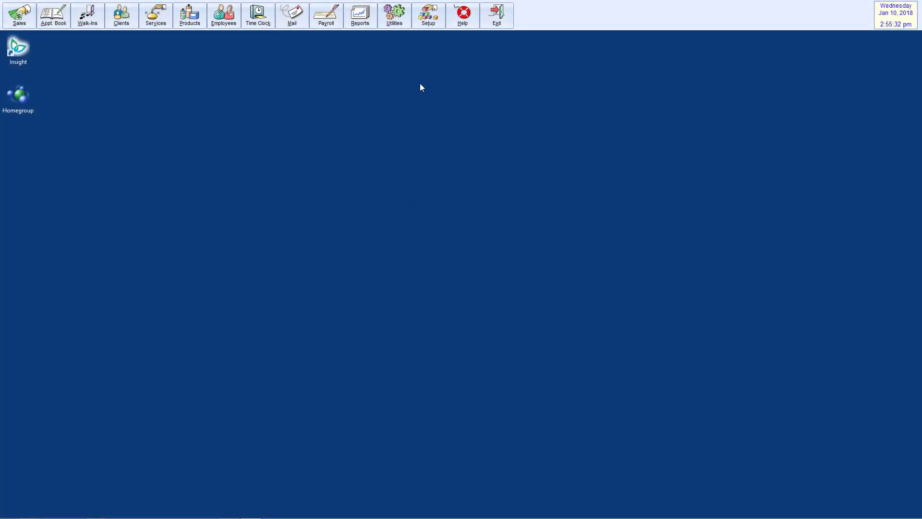
Open Intake Forms Setup from the Setup menu's Setup Areas.
left_click(428, 14)
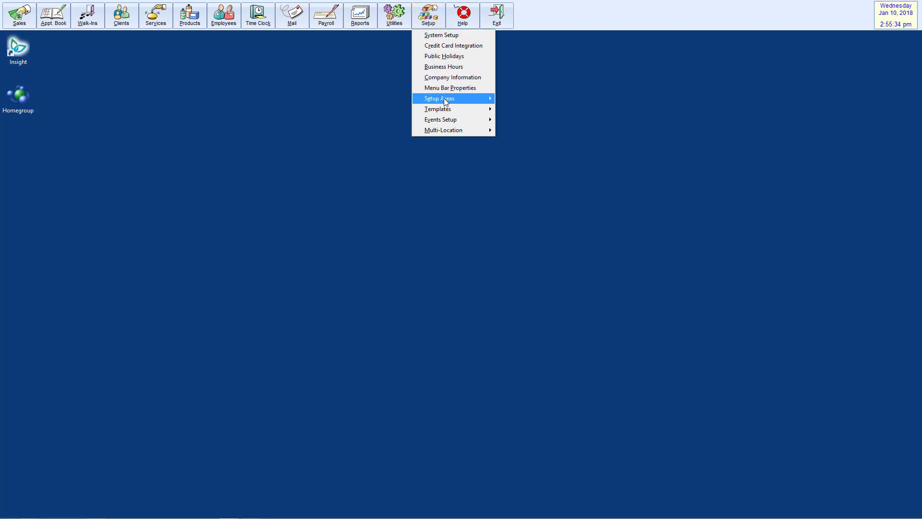
mouse_move(443, 98)
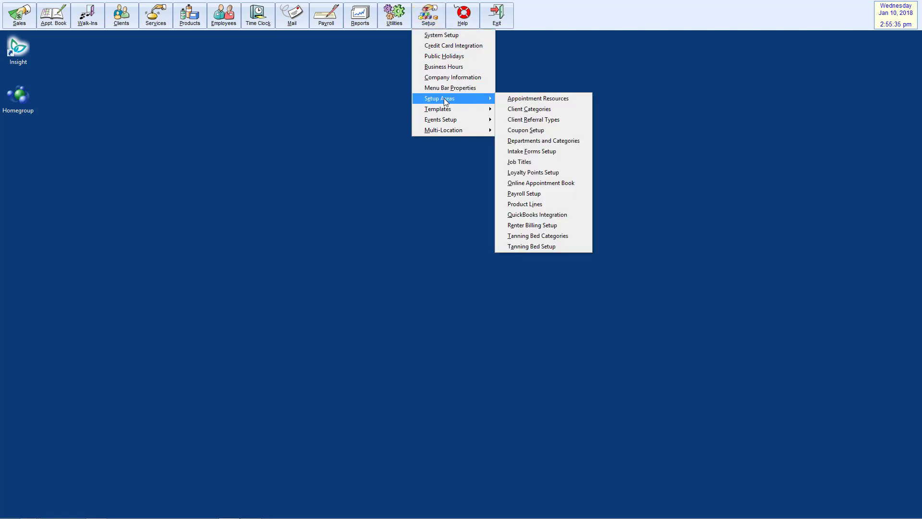
left_click(530, 152)
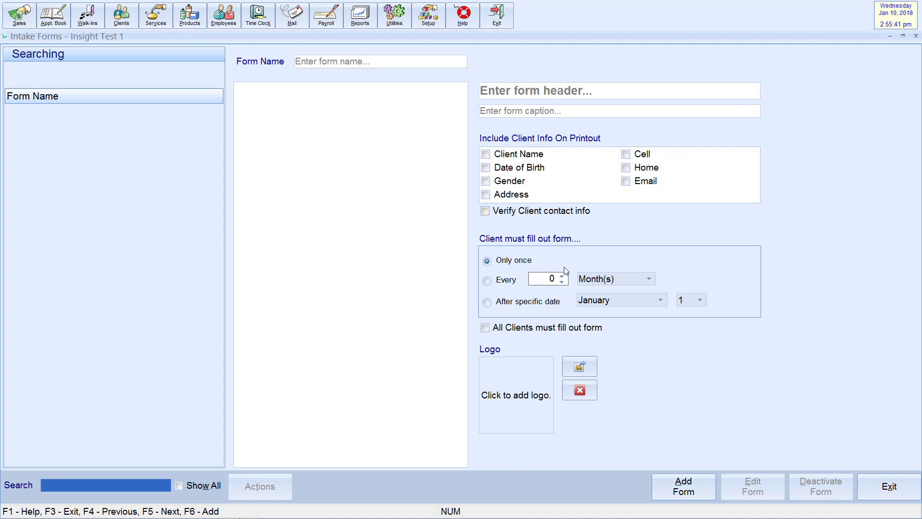
Add a form named 'Client Intake Form' with header 'New Client Information' and caption 'Welcome to Insight Salon'.
left_click(667, 486)
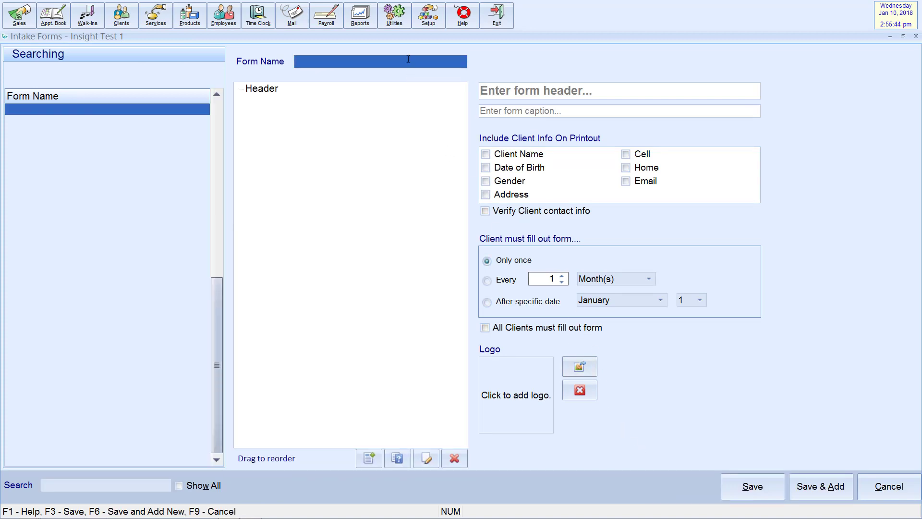
type("Client Intake Form")
key("Tab")
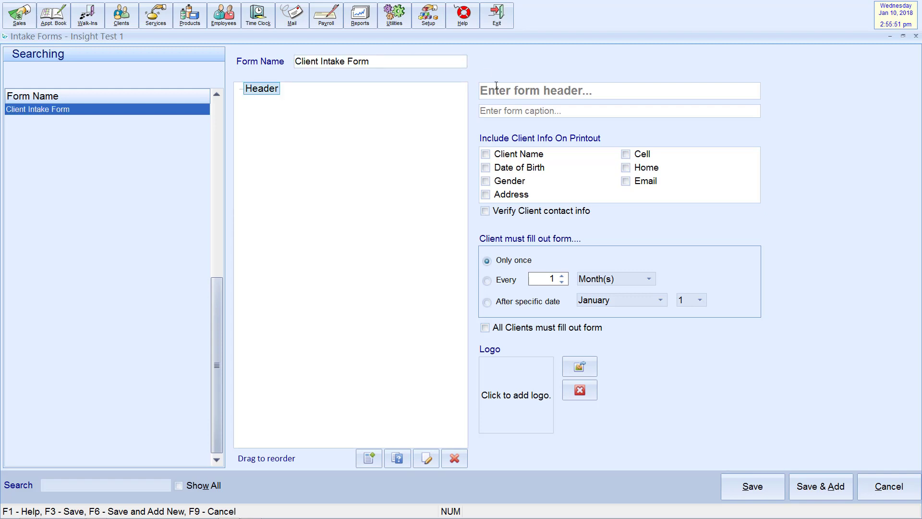
left_click(496, 86)
type("New Clien")
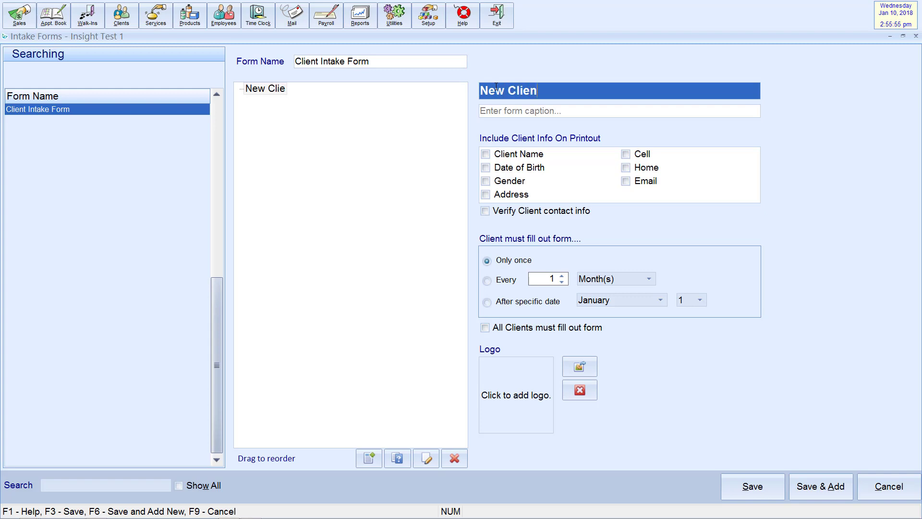
type("t Information")
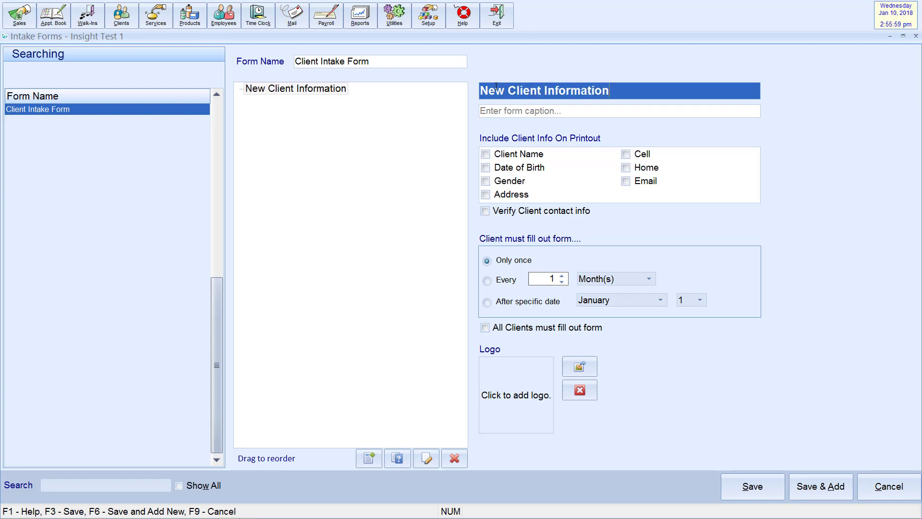
left_click(542, 111)
type("Welcome to I")
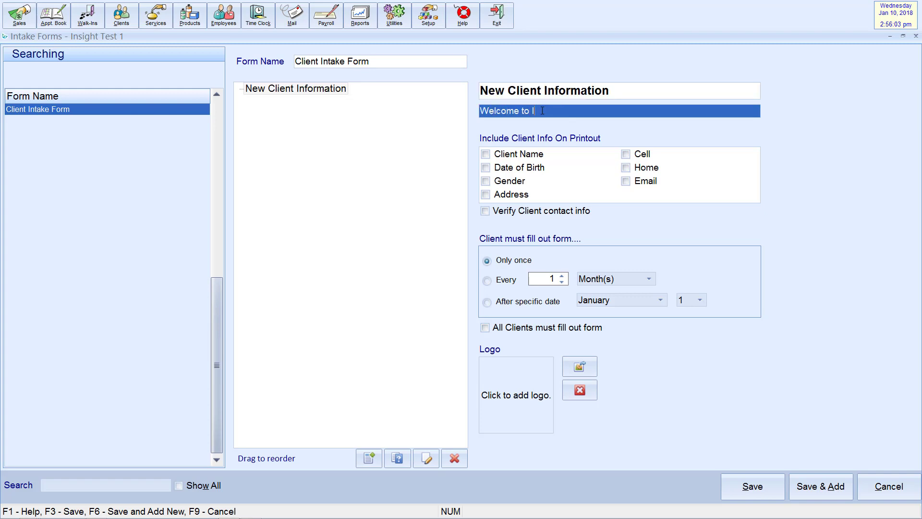
type("nsight Salon")
Require contact verification and a 12-interval repeat for all clients, with Insight 800.jpg as logo.
left_click(485, 211)
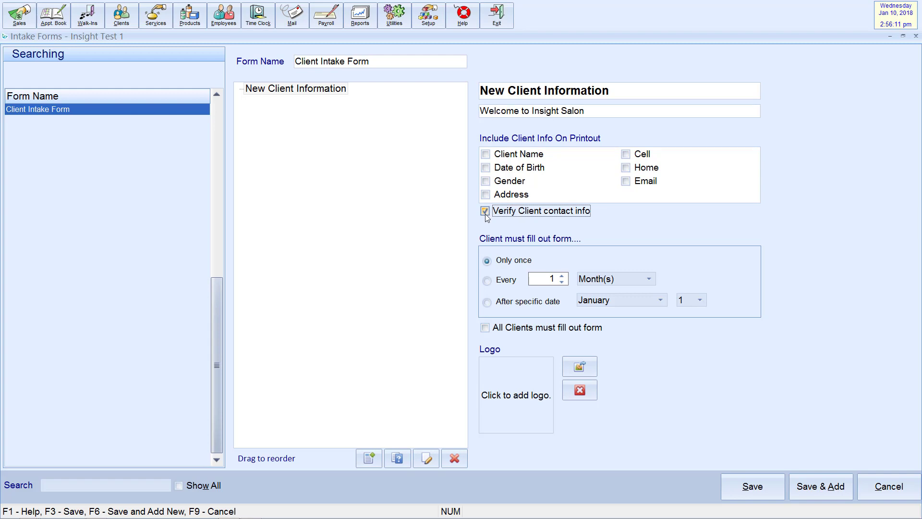
left_click(487, 281)
left_click(561, 276)
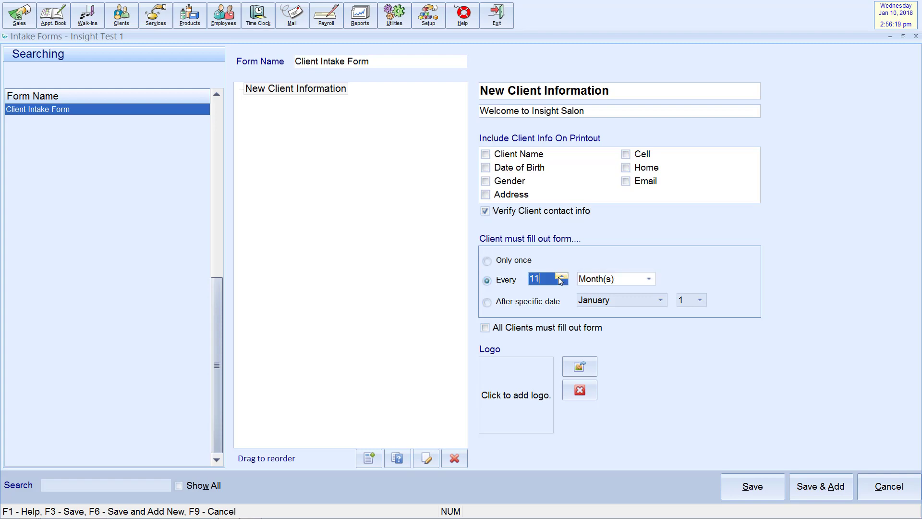
left_click(560, 276)
left_click(547, 330)
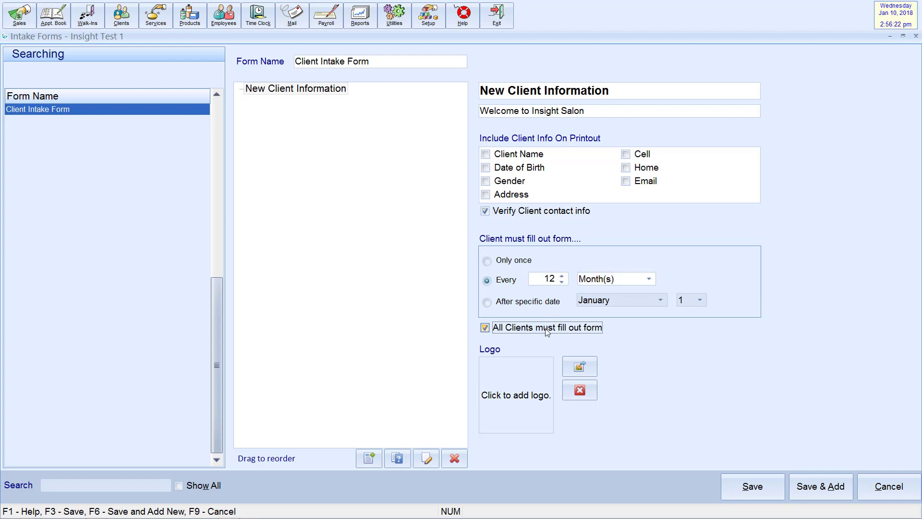
left_click(572, 365)
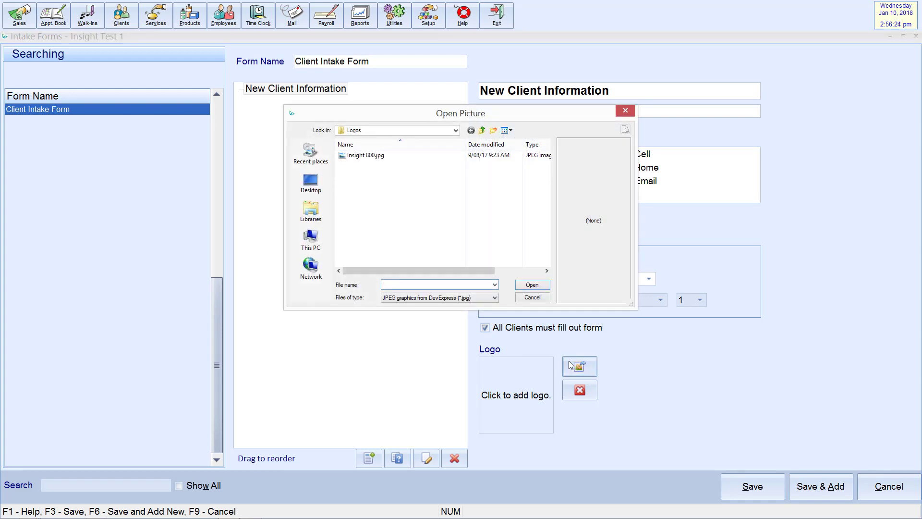
double_click(405, 158)
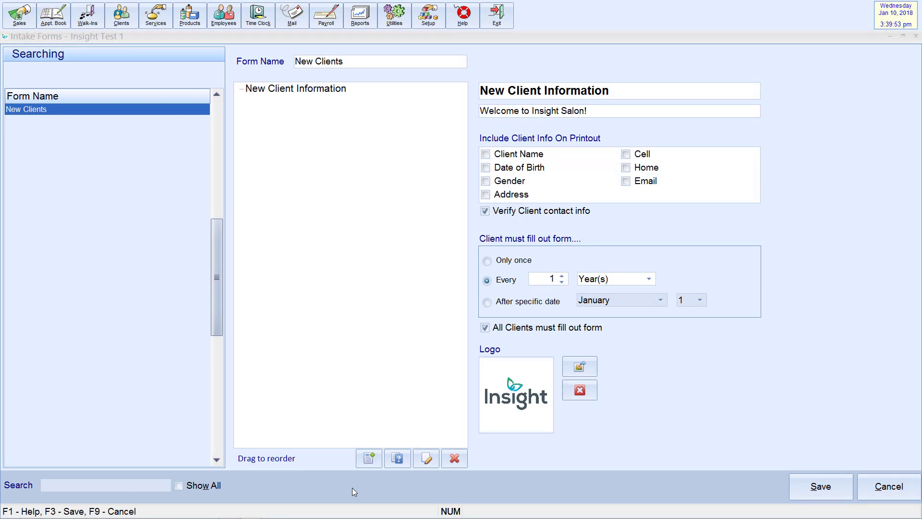
Add a new section titled 'Customer Information'.
left_click(356, 458)
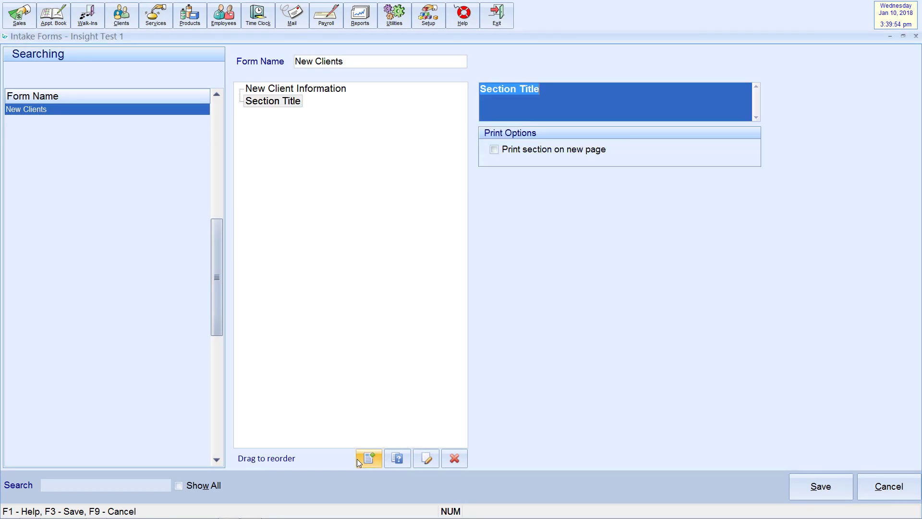
type("Customer ")
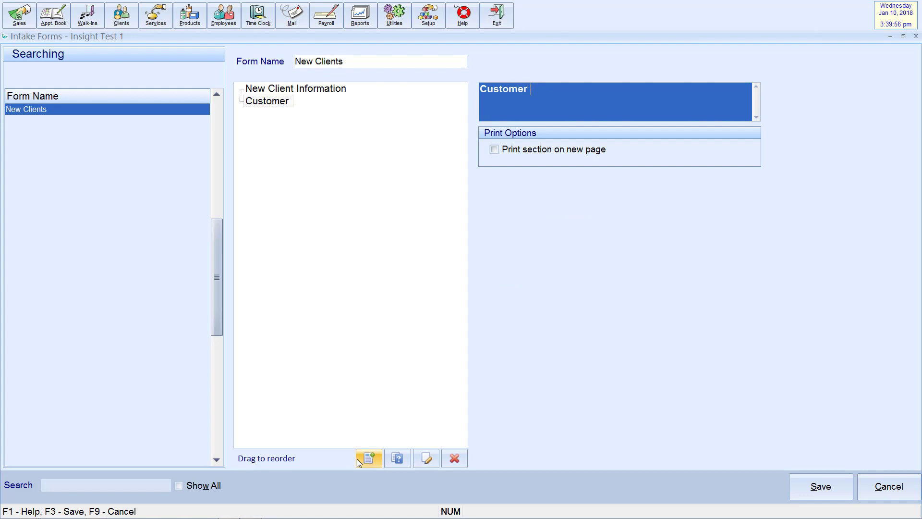
type("Information")
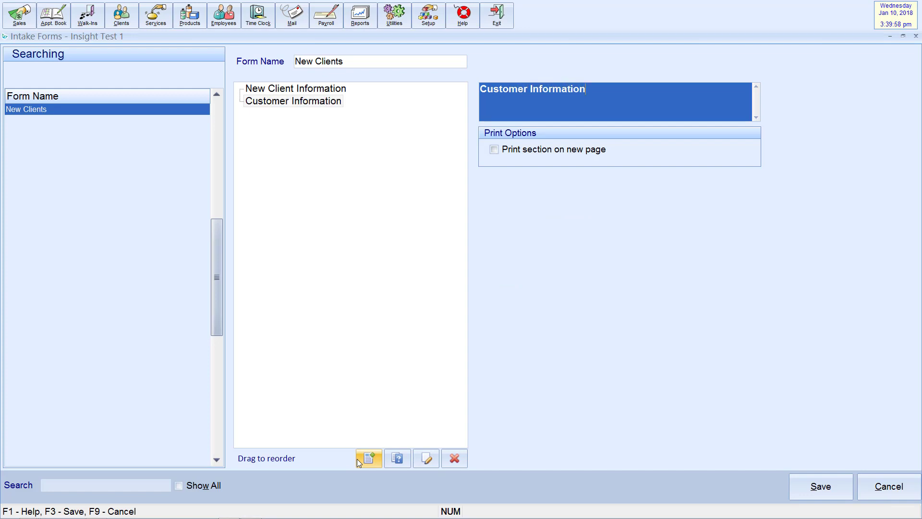
Add the Multiple Choice question 'Which services are you interested in?'.
left_click(390, 459)
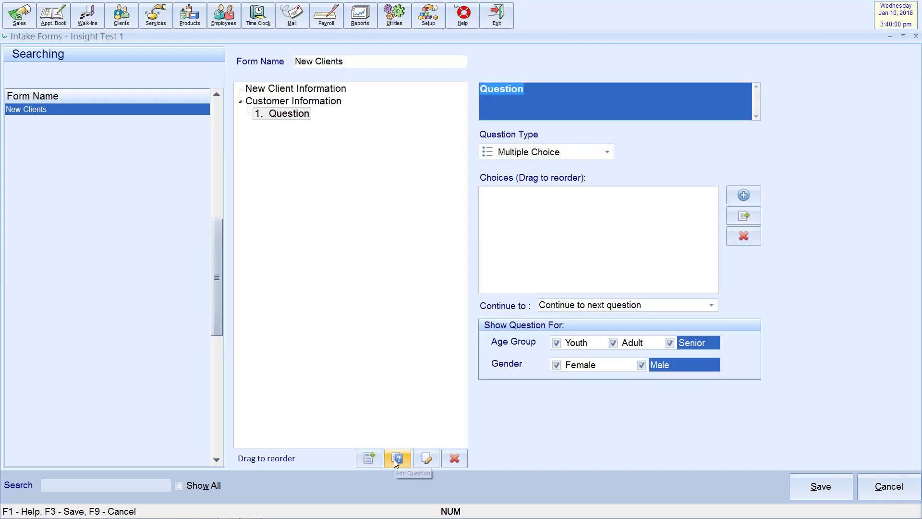
type("Which services are y")
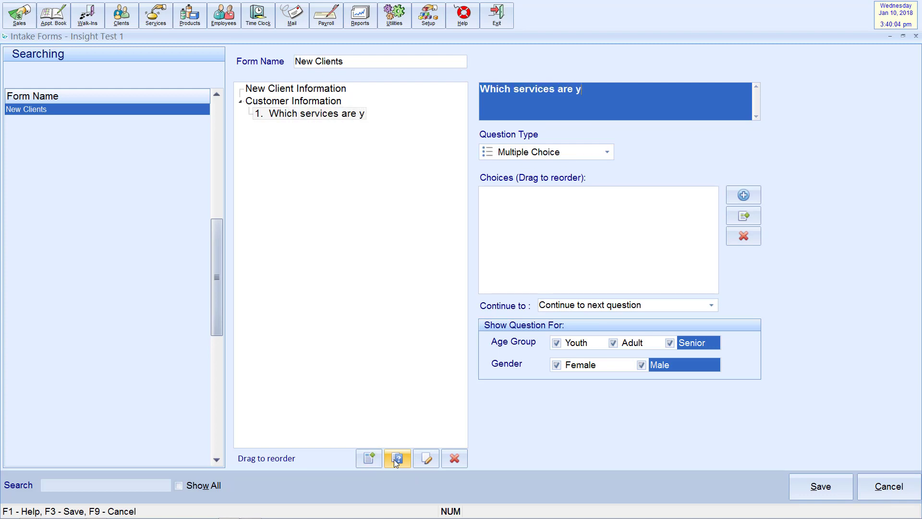
type("ou interested in?")
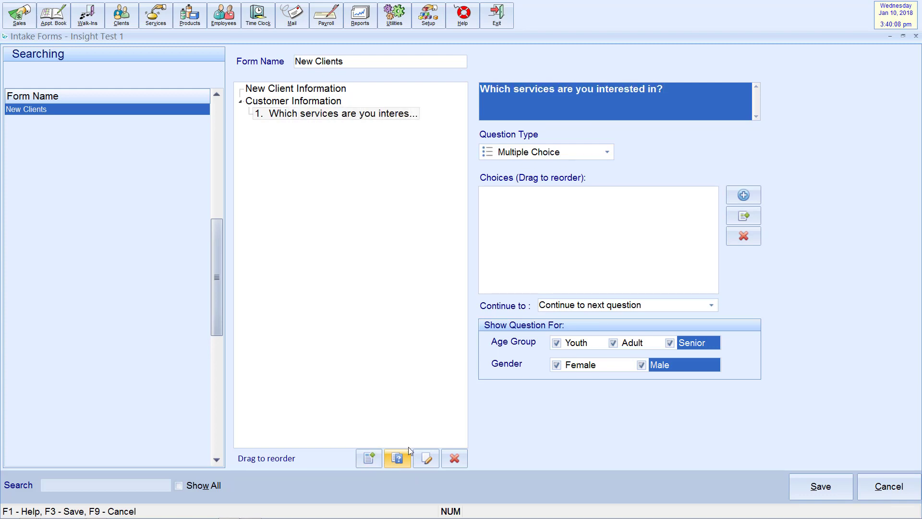
left_click(608, 151)
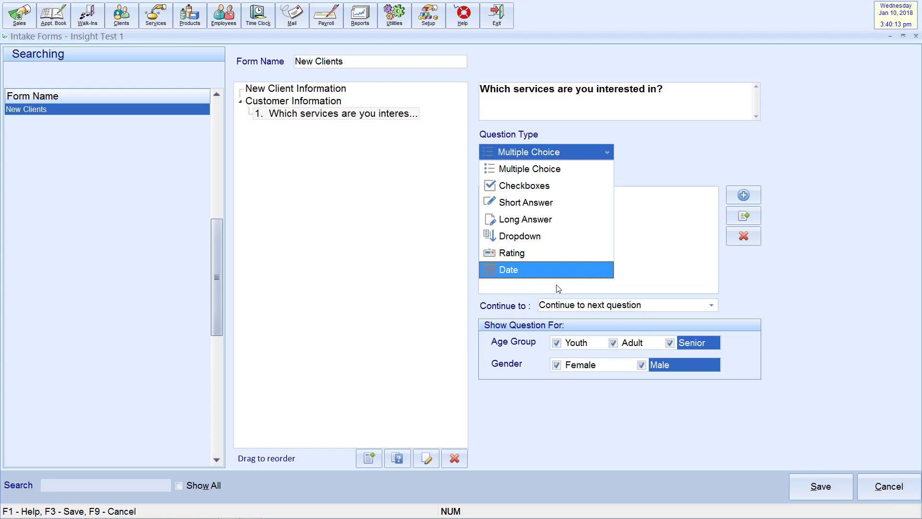
left_click(564, 173)
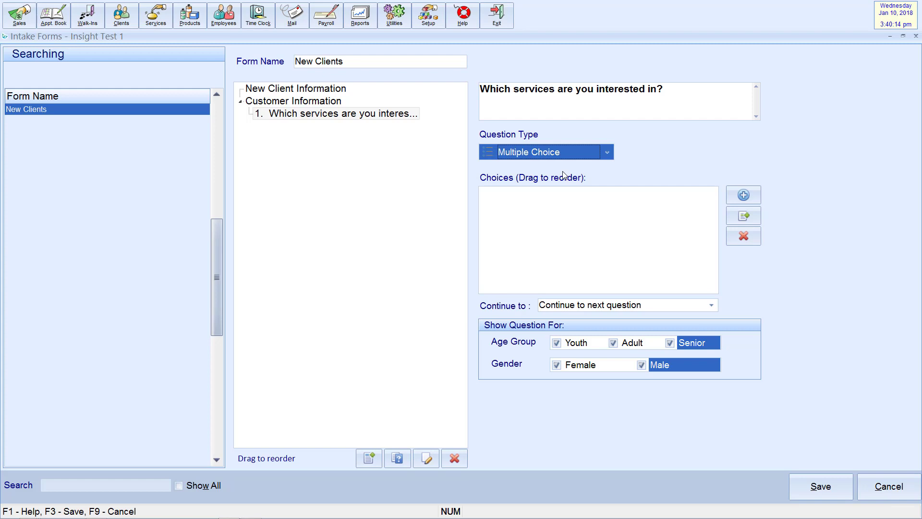
Add choices Hair cut, Hair color, Nail care, Massage, Body waxing, plus an 'If other, please specify' option.
left_click(743, 195)
type("Hair cut")
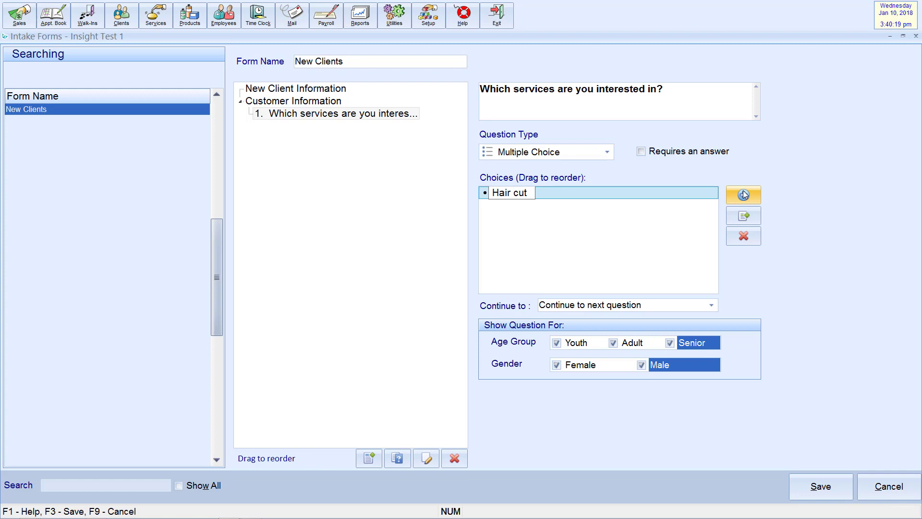
left_click(744, 195)
type("Hair color")
left_click(743, 195)
type("Nail care")
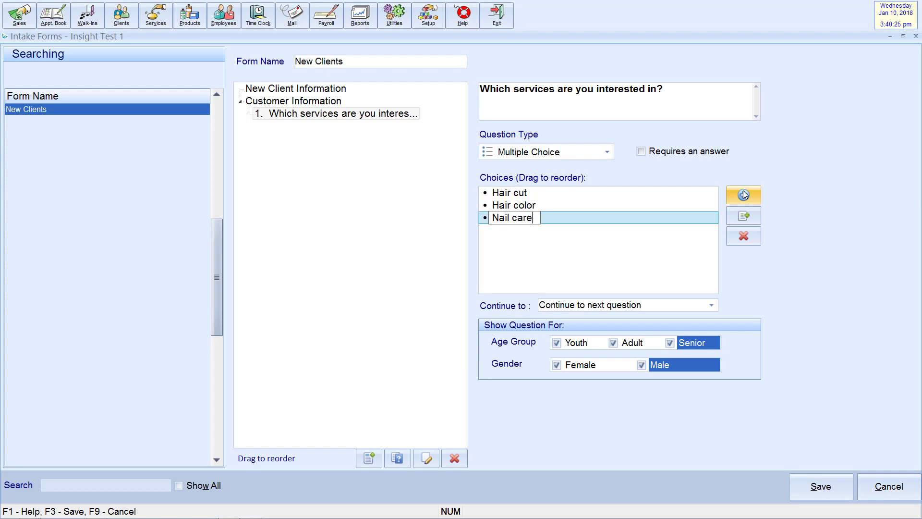
left_click(744, 195)
type("Massage")
left_click(743, 195)
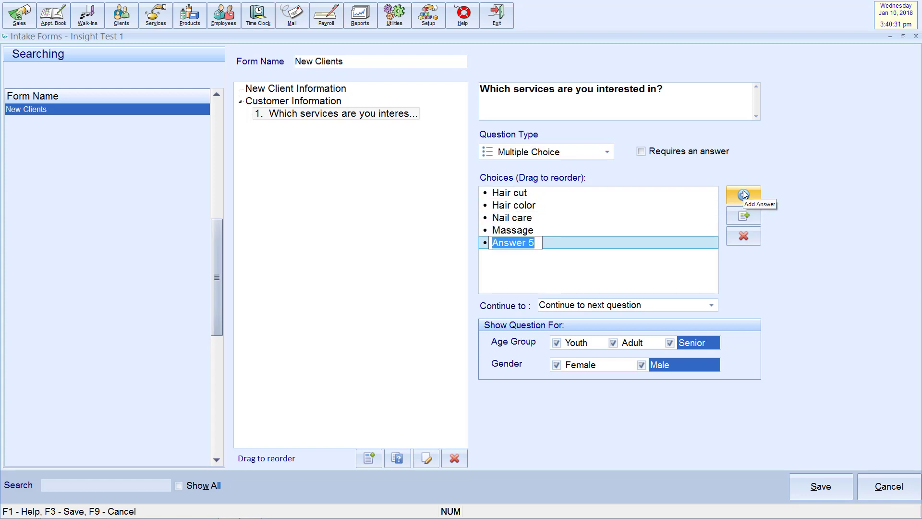
type("Body waxing")
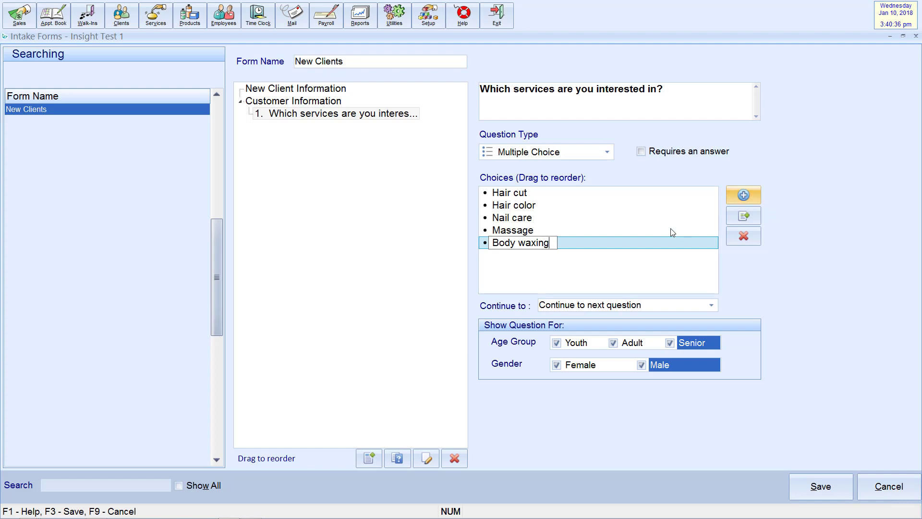
left_click(737, 217)
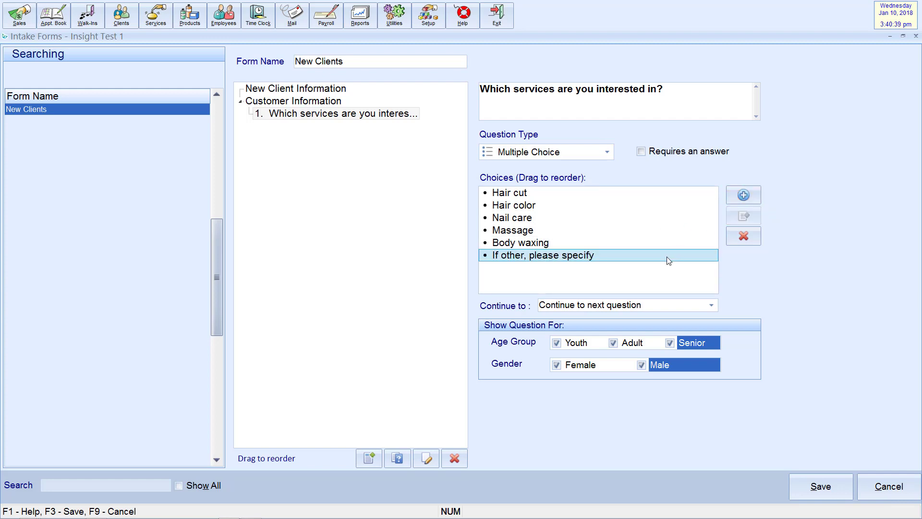
Delete the 'If other' choice and allow at most 2 answers on question 2.
left_click(738, 237)
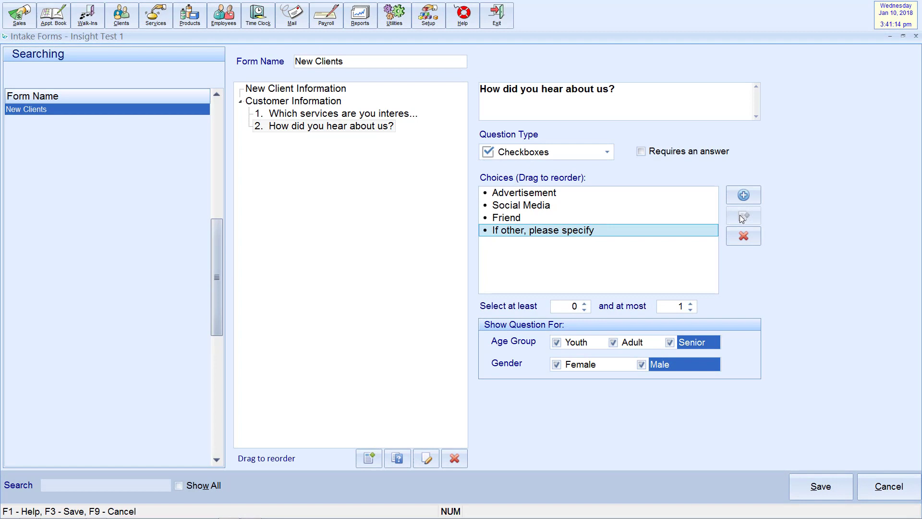
double_click(691, 305)
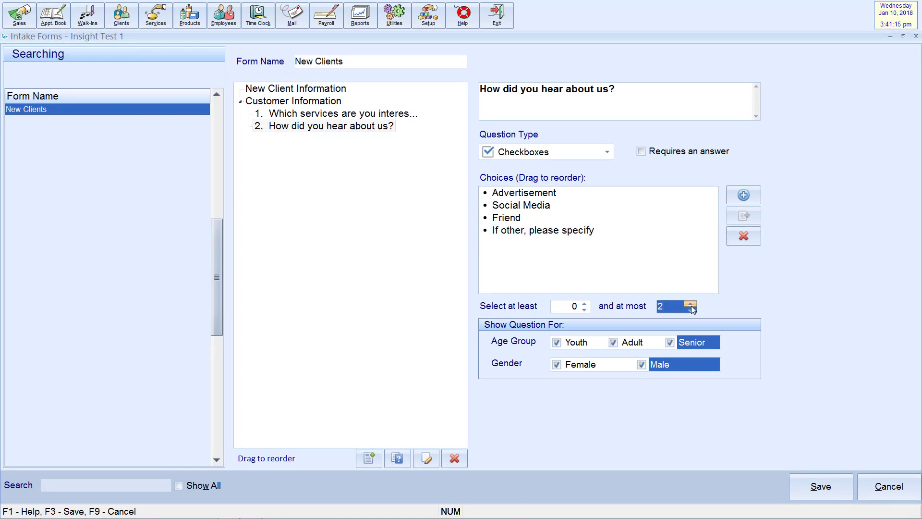
left_click(691, 305)
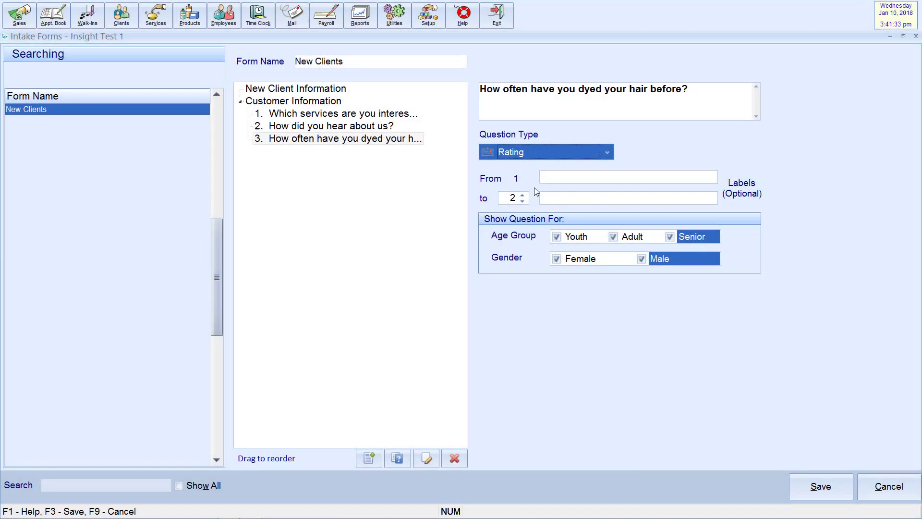
Set the rating scale's top value to 10 with end labels 'Never' and 'Weekly'.
left_click(522, 196)
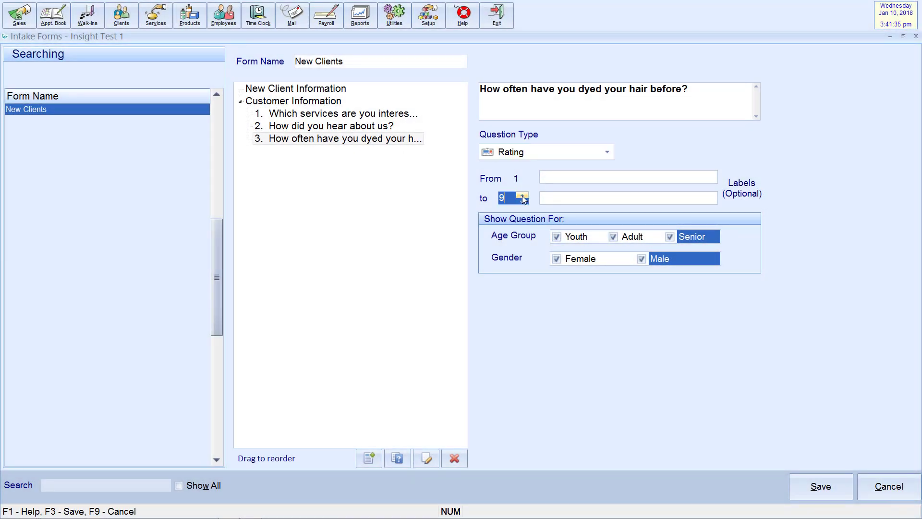
left_click(523, 198)
left_click(549, 177)
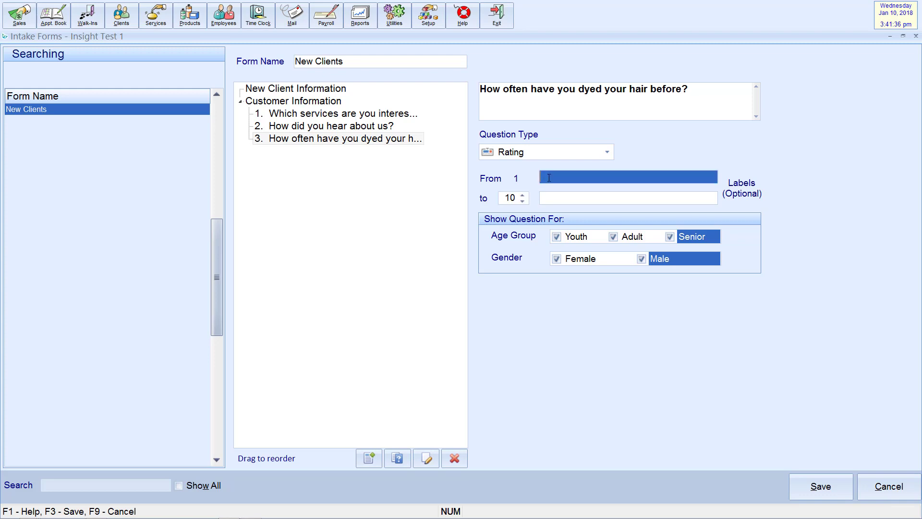
type("Never")
left_click(567, 193)
type("Weekly")
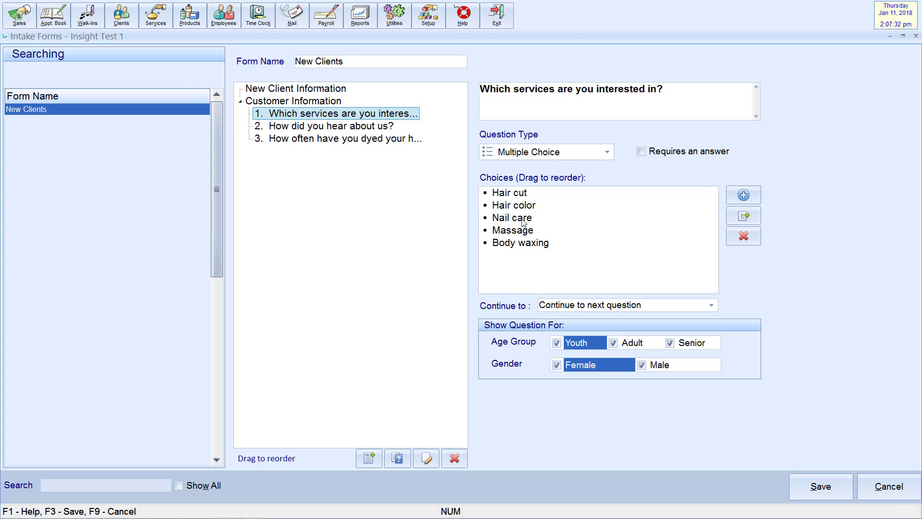
Set question 1 to continue to Question 3 after answering.
left_click(524, 209)
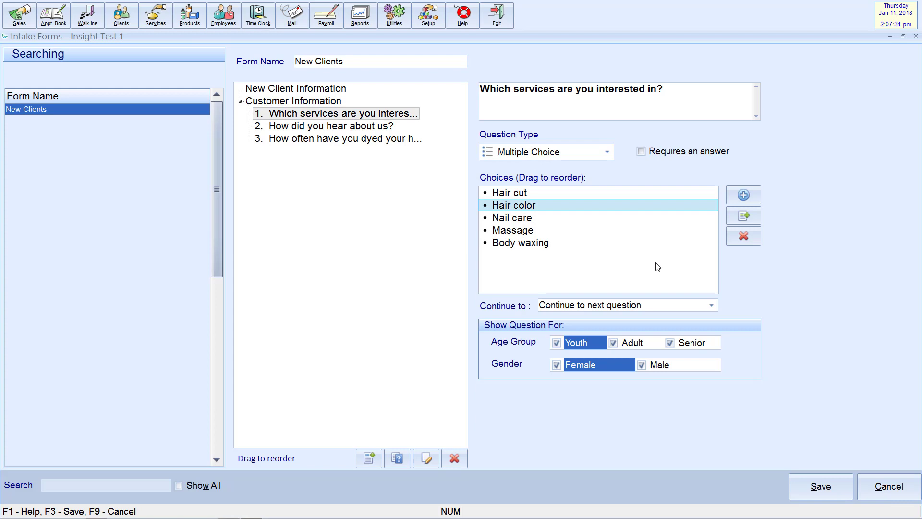
left_click(709, 308)
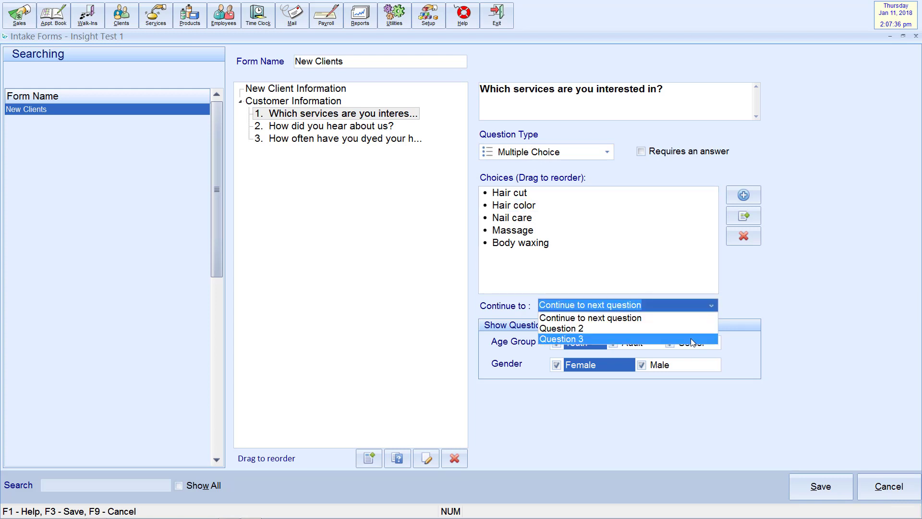
left_click(694, 339)
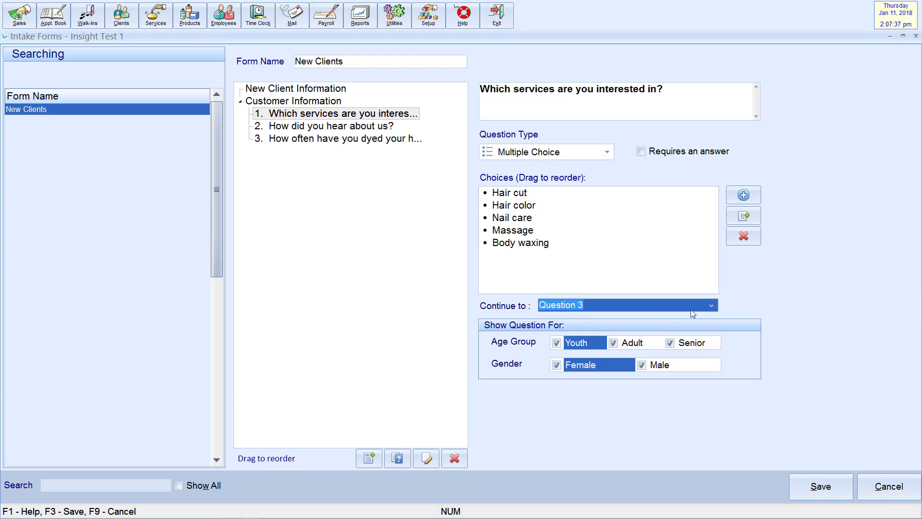
Require an answer to question 1, leaving all age group and gender boxes ticked.
left_click(662, 153)
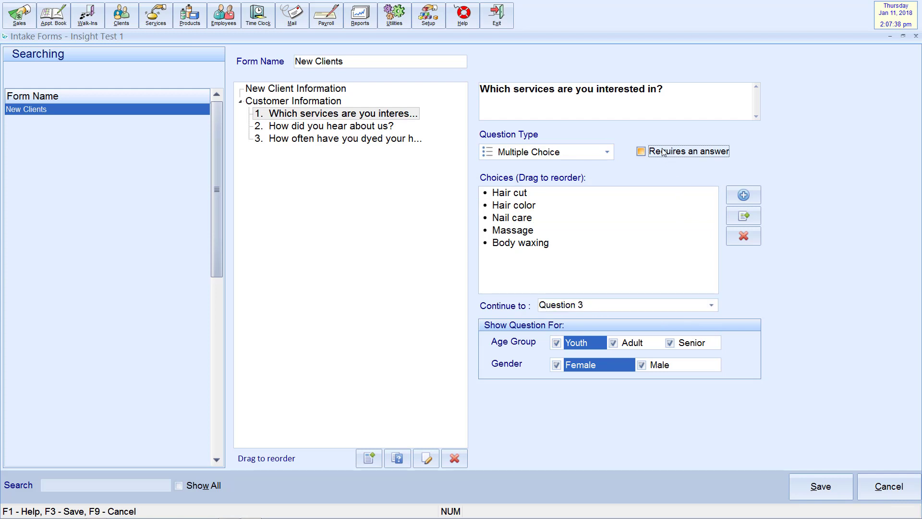
left_click(662, 153)
left_click(662, 152)
left_click(559, 344)
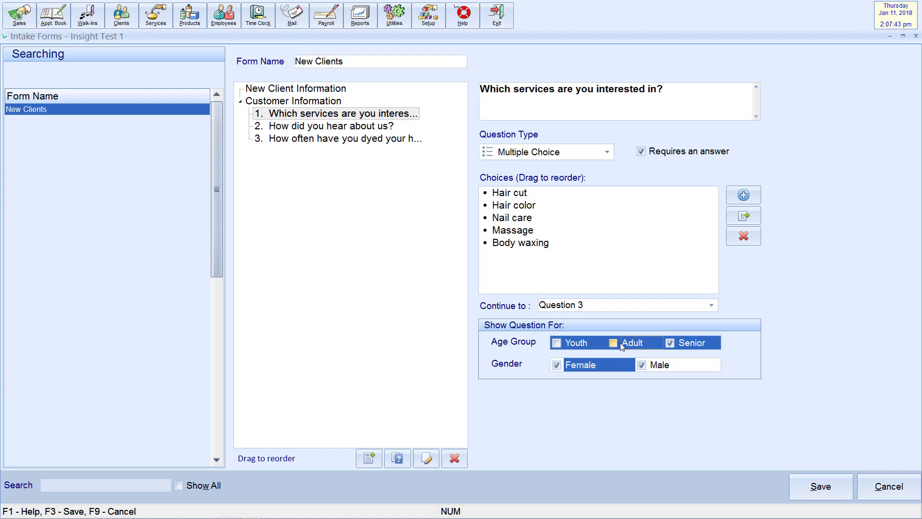
left_click(557, 365)
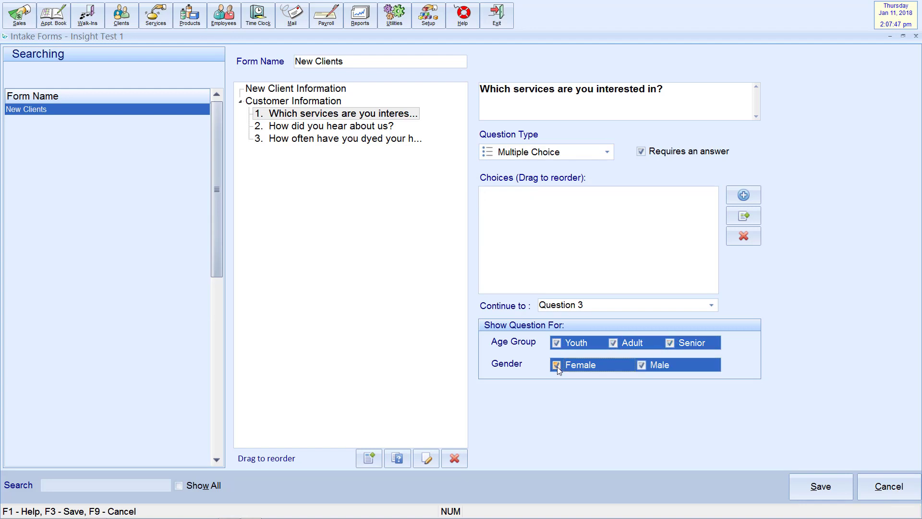
left_click(642, 365)
left_click(642, 366)
left_click(557, 365)
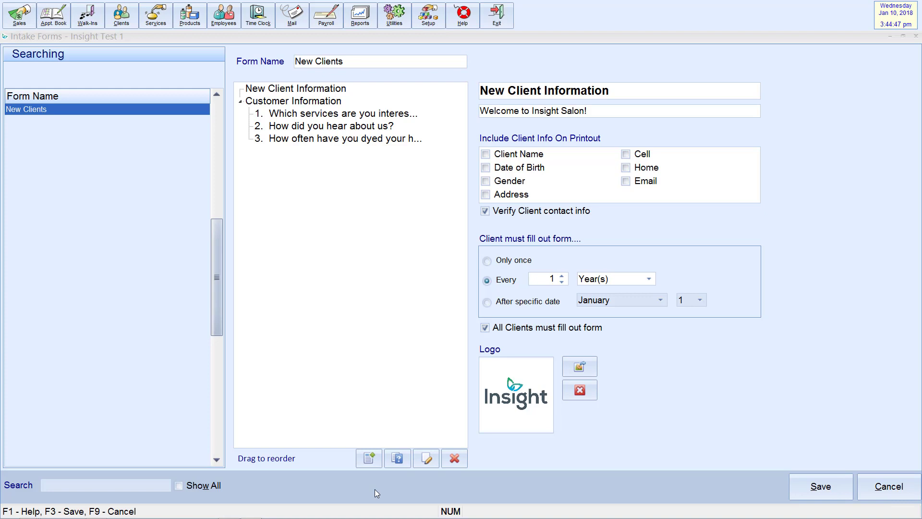
Add a 'Waiver' section with the statement 'I have made my stylist aware of all the processes…'.
left_click(370, 462)
type("Waiver")
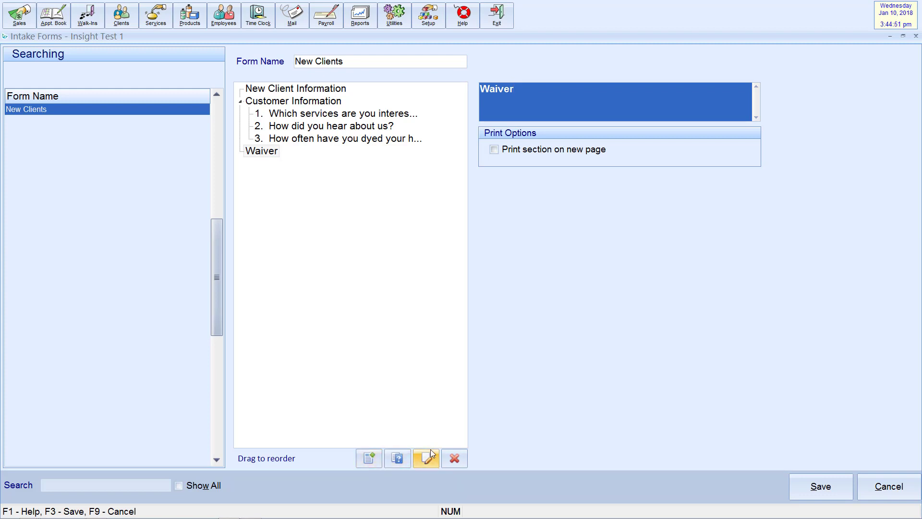
left_click(425, 462)
type("I have")
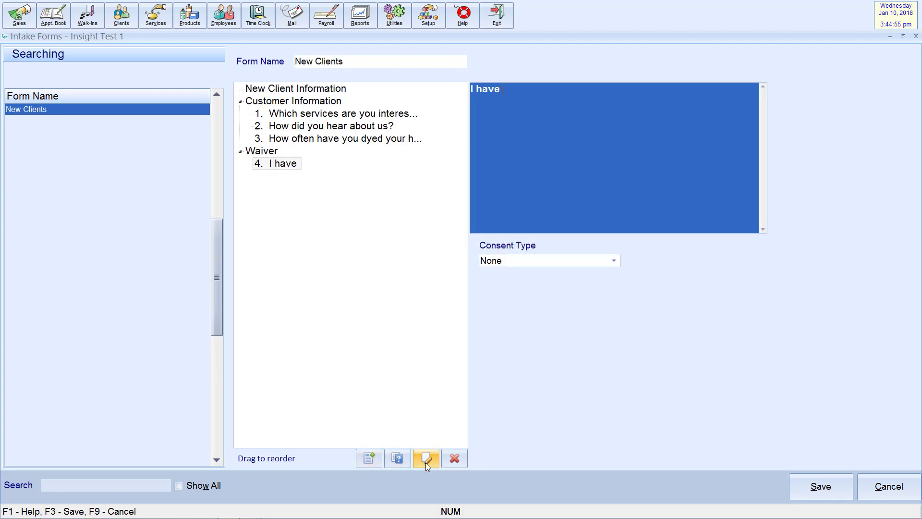
type(" made my stylist aware of all the processes that I have used on my hair in rece")
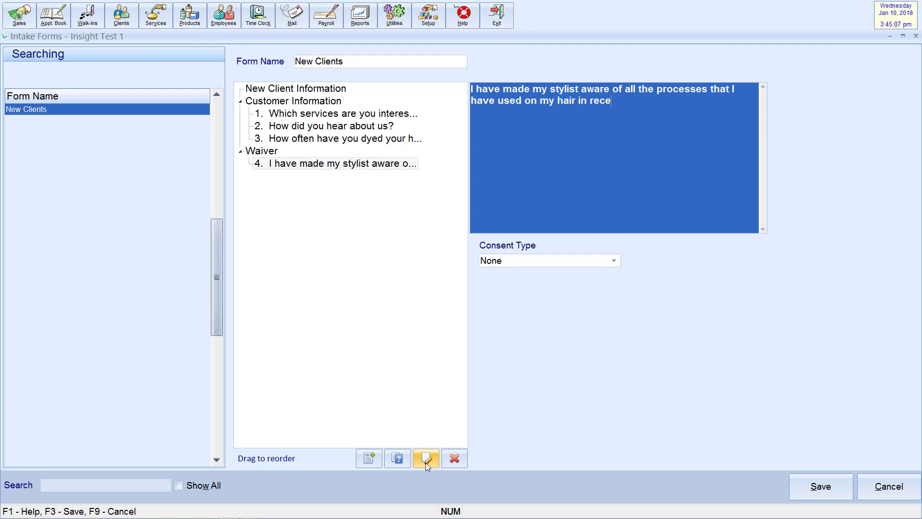
type("nt months to assist in their assessment of my hair's current status an")
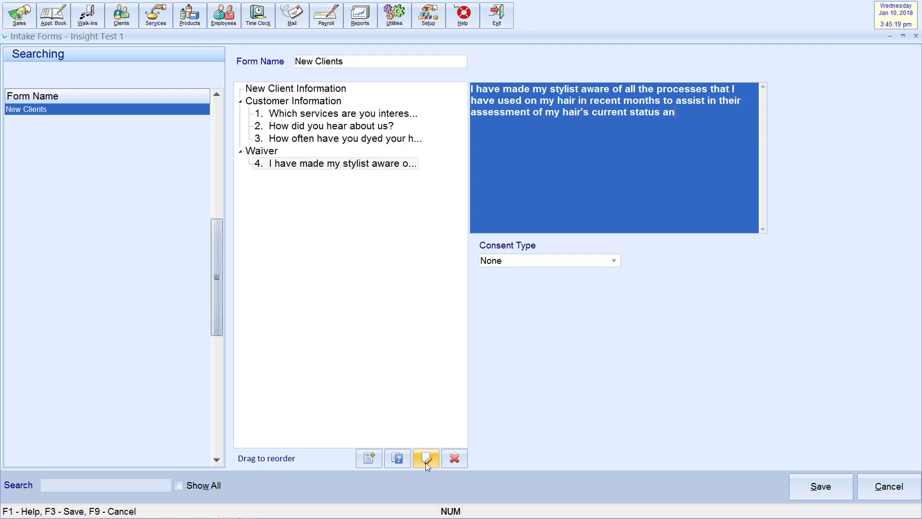
type("d the process that I need to achieve my desired reults. I will not ho")
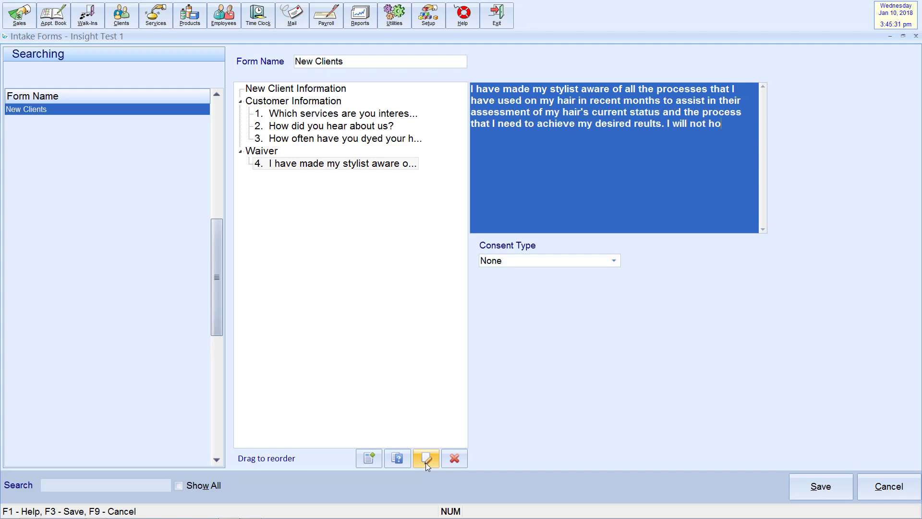
type("ld liable Insight Salon or my technician if the process has ")
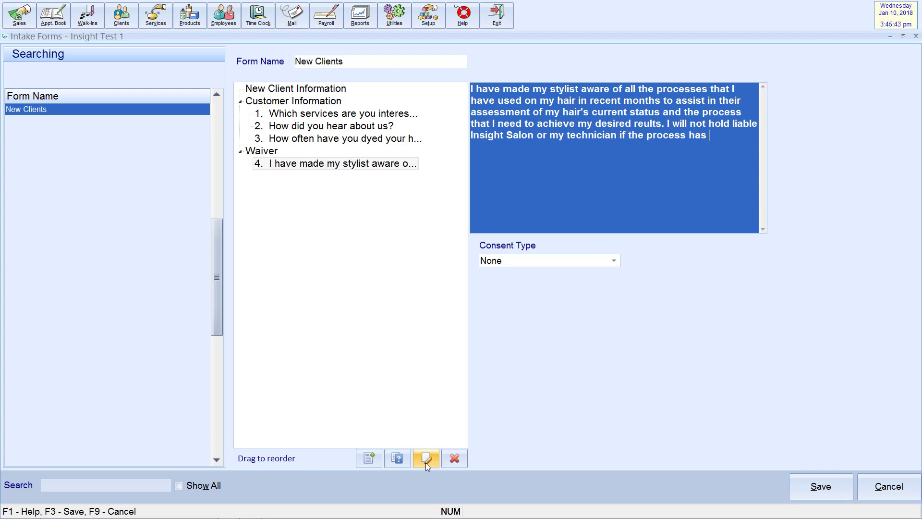
type("unexpected or undesired results.")
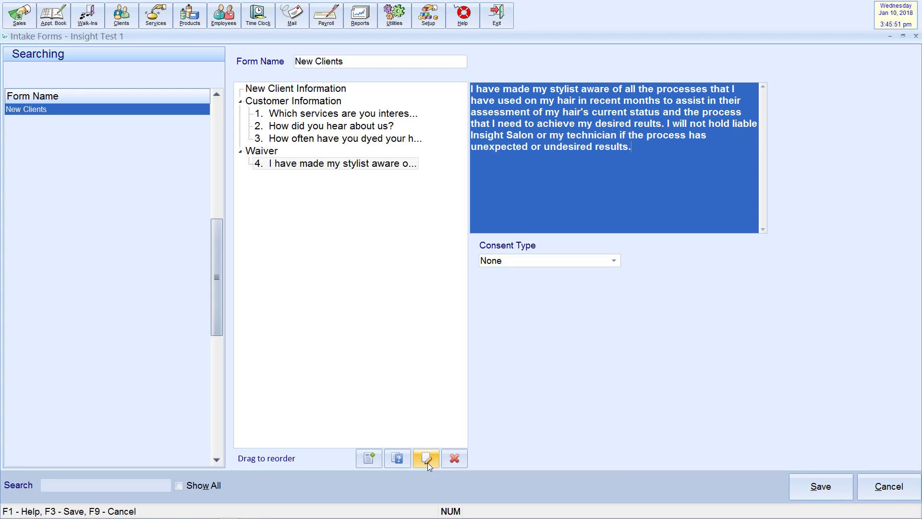
Make the waiver statement require a mandatory Signature consent, then save the New Clients form.
left_click(614, 262)
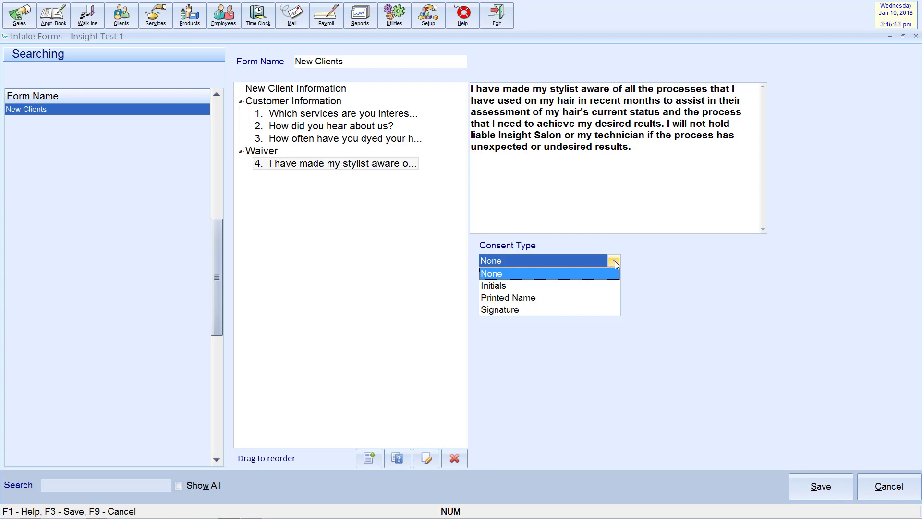
left_click(589, 312)
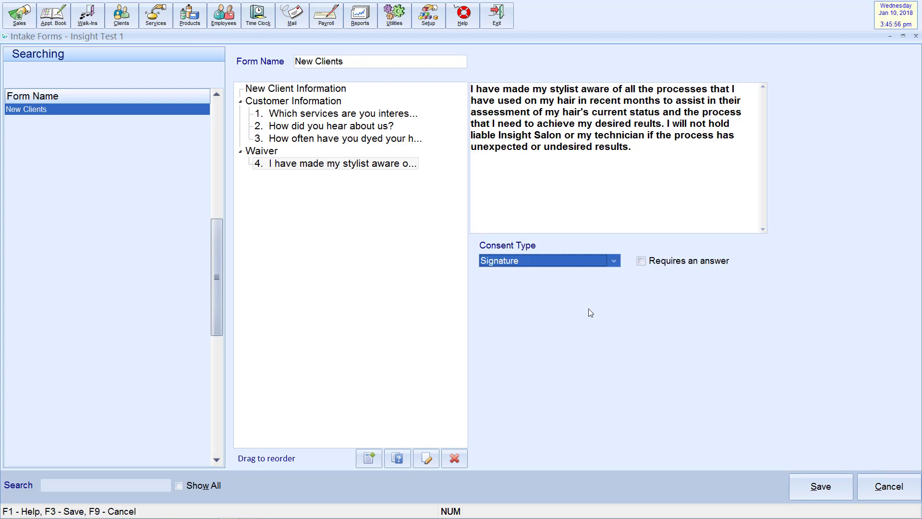
left_click(642, 263)
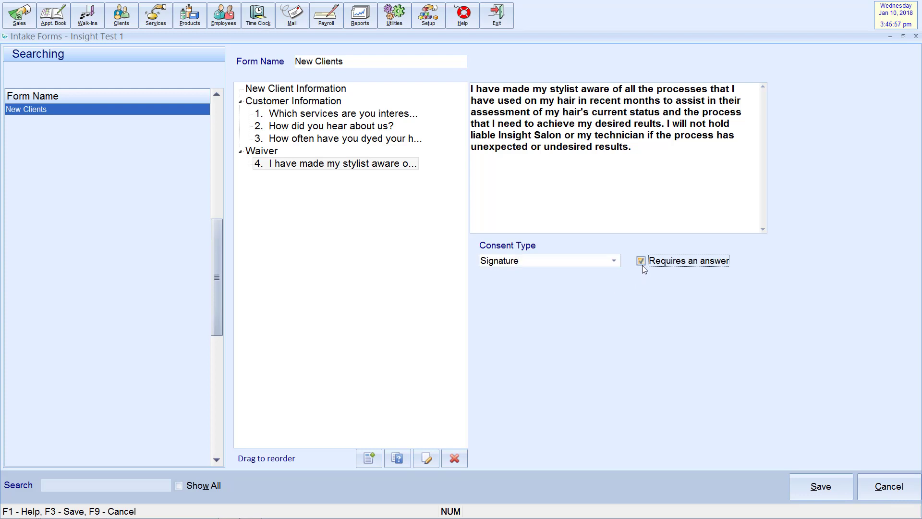
left_click(794, 486)
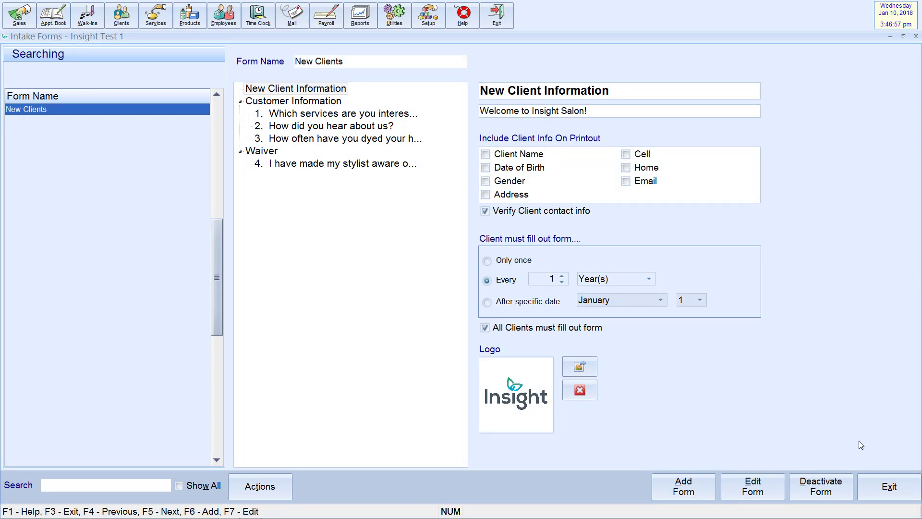
Bring up the Actions menu for the saved New Clients form.
left_click(278, 486)
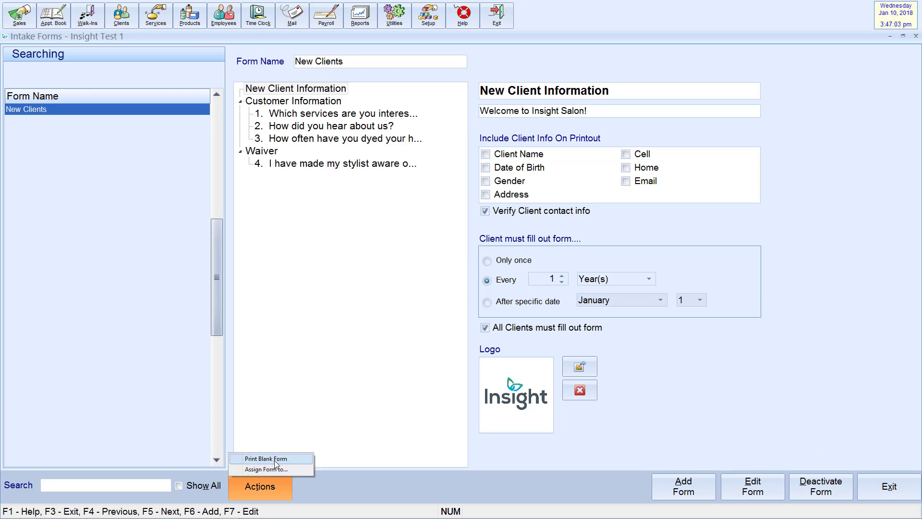
Start assigning the form, review the client filters, and select the All Clients group of 4.
left_click(273, 469)
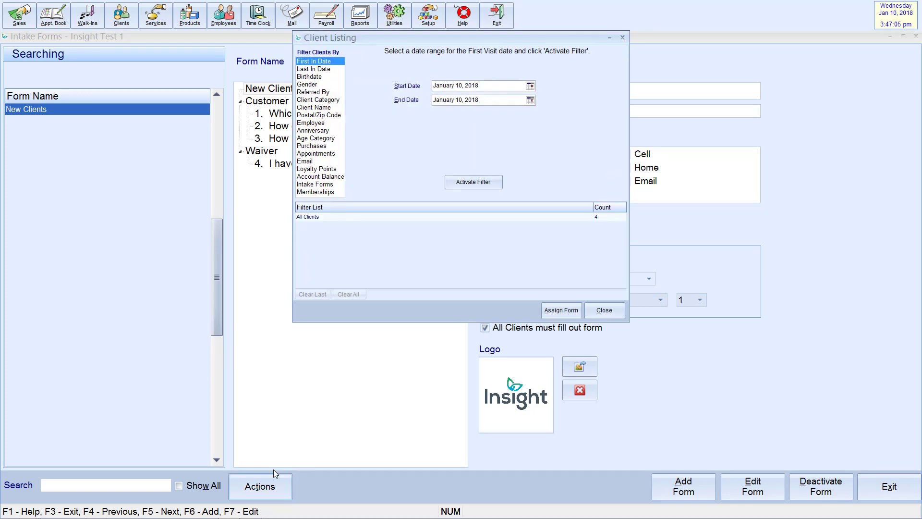
left_click(311, 69)
left_click(312, 77)
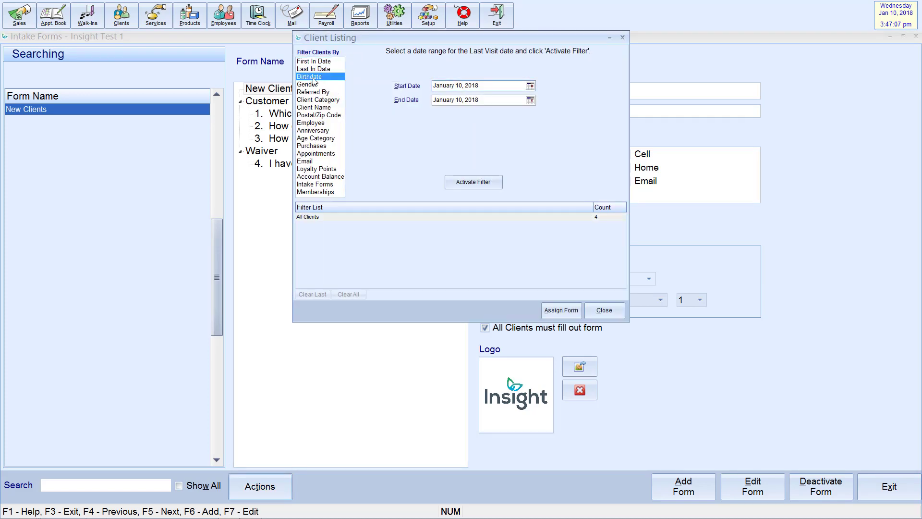
left_click(316, 85)
left_click(317, 93)
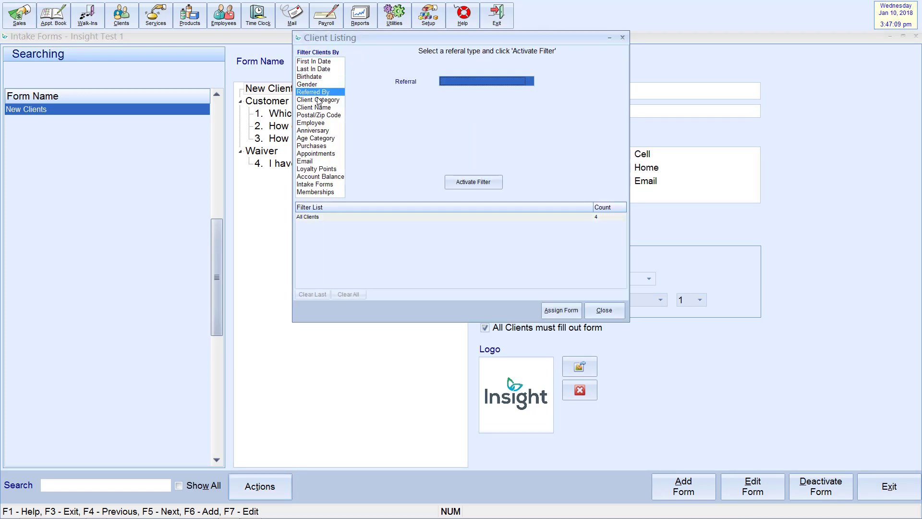
left_click(317, 193)
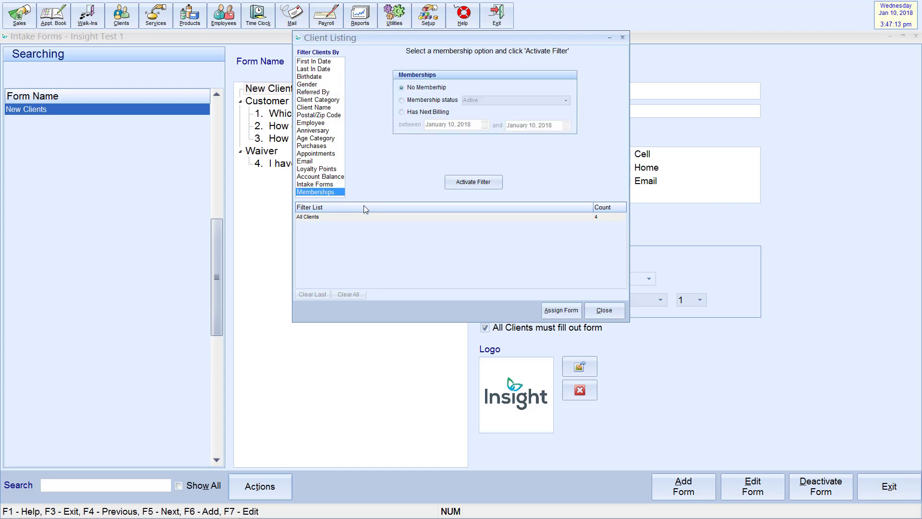
left_click(451, 217)
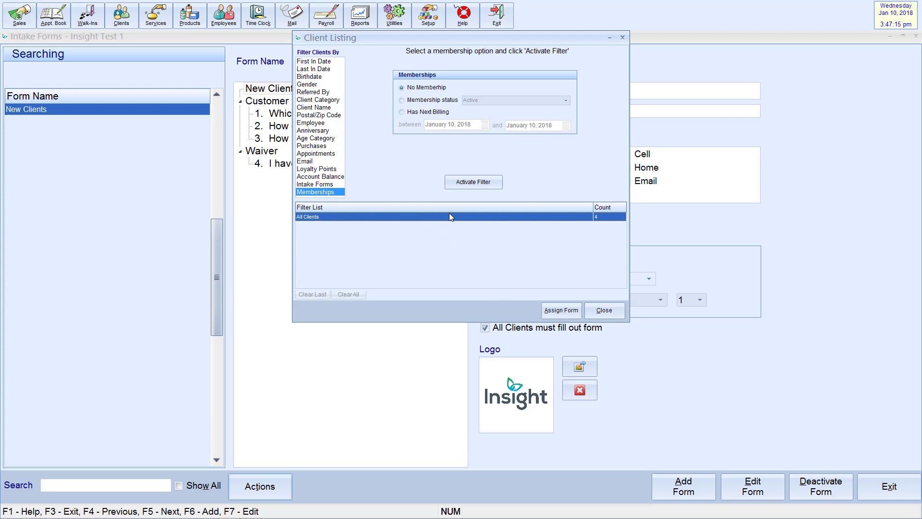
Assign New Clients to the 4 clients, confirm it, and close the client listing.
left_click(567, 308)
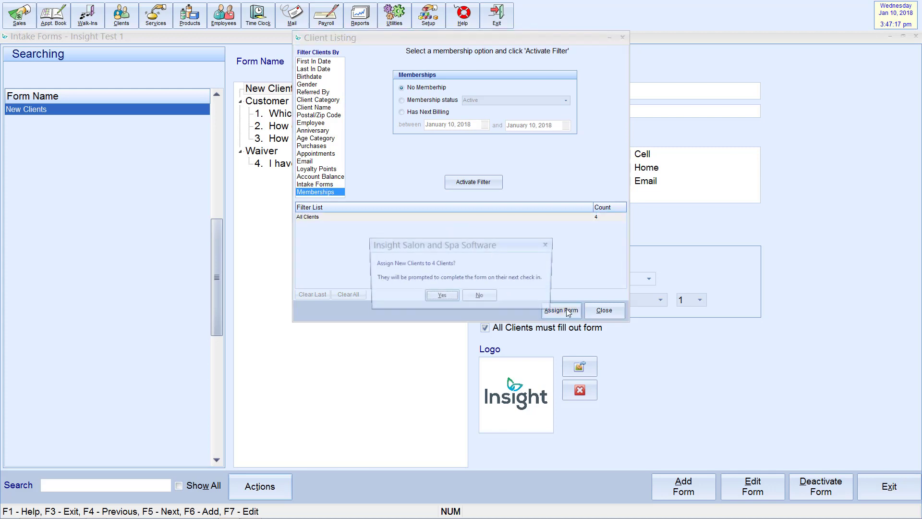
left_click(442, 297)
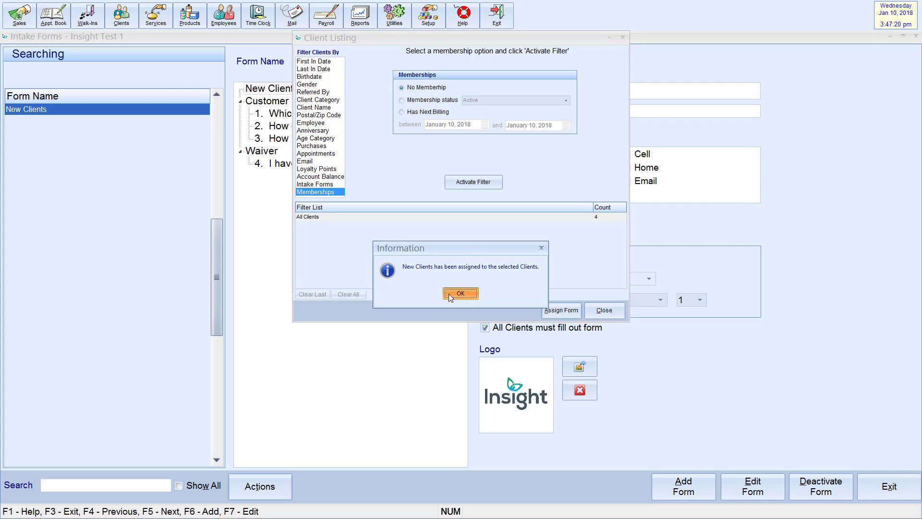
left_click(449, 293)
left_click(604, 310)
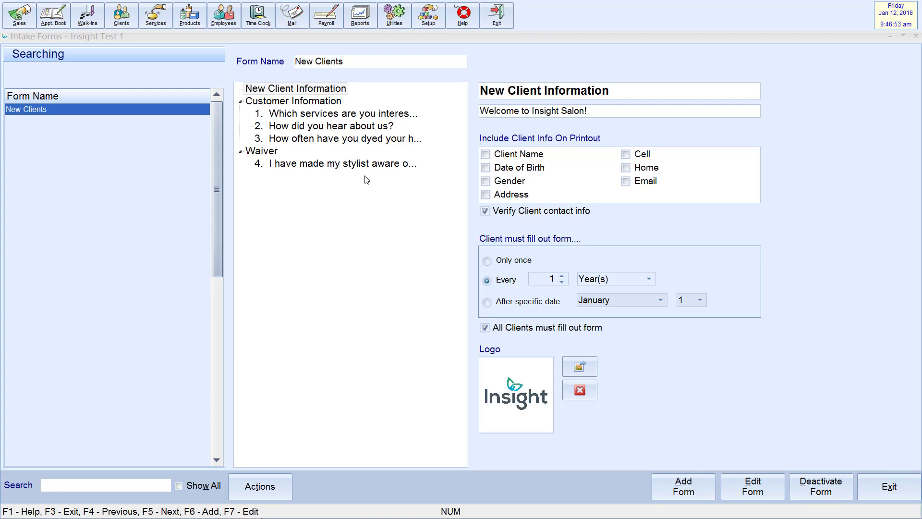
Enter Services with the password and show the P-FOIL Partial Foil Highlight service's Intake Form tab.
left_click(158, 28)
left_click(157, 34)
key("Return")
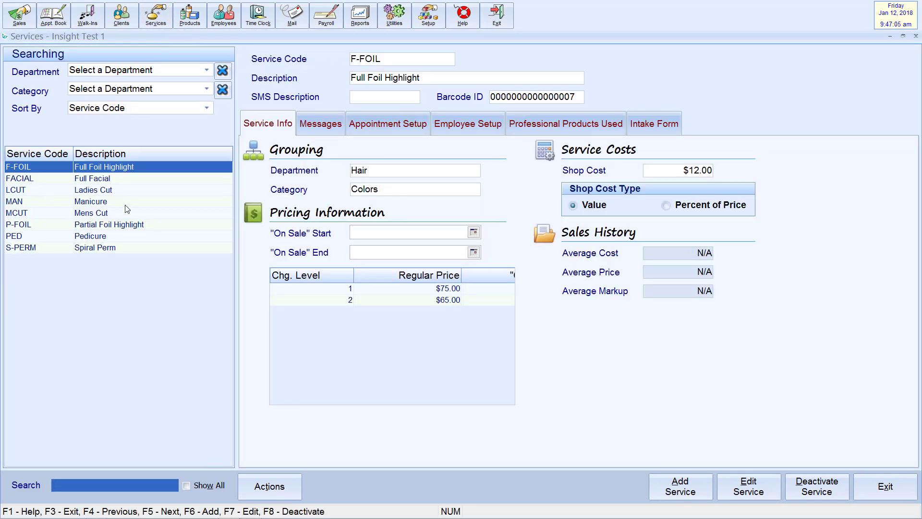
left_click(128, 225)
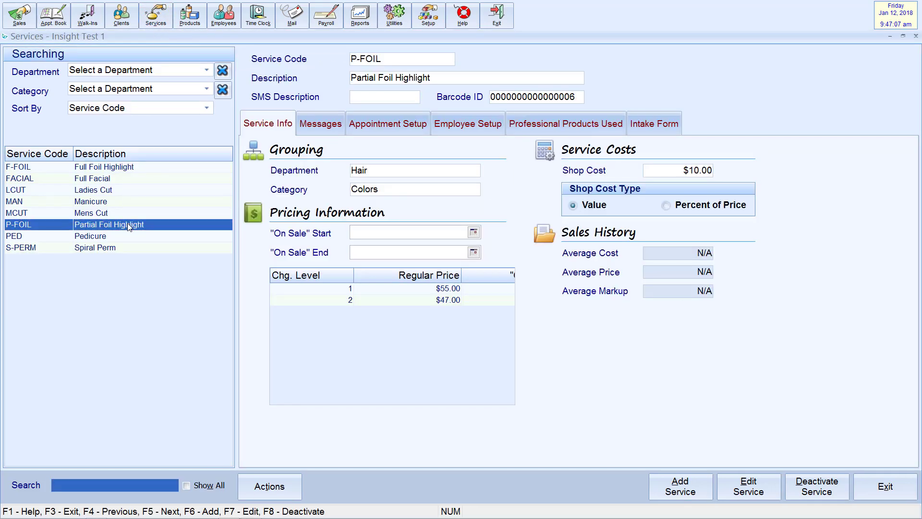
left_click(649, 127)
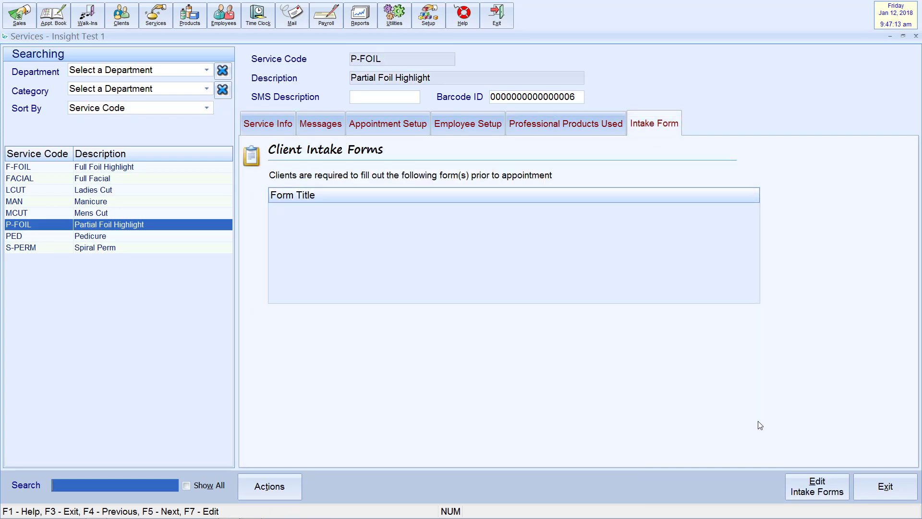
Attach the New Clients intake form to Partial Foil Highlight and save, dismissing the reminder.
left_click(799, 490)
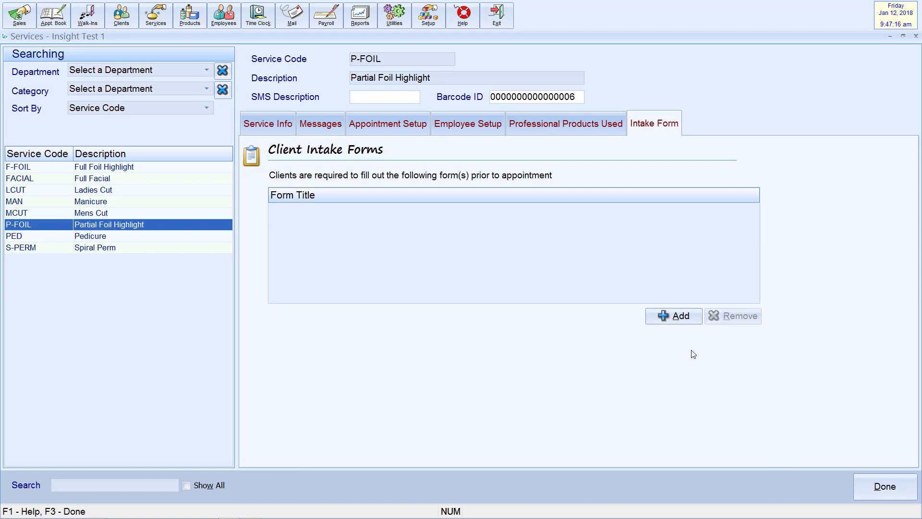
left_click(669, 316)
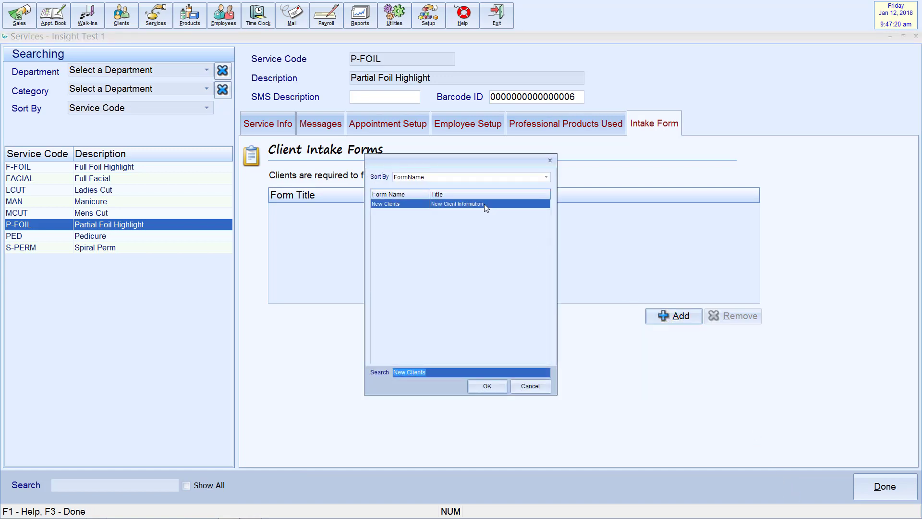
left_click(487, 386)
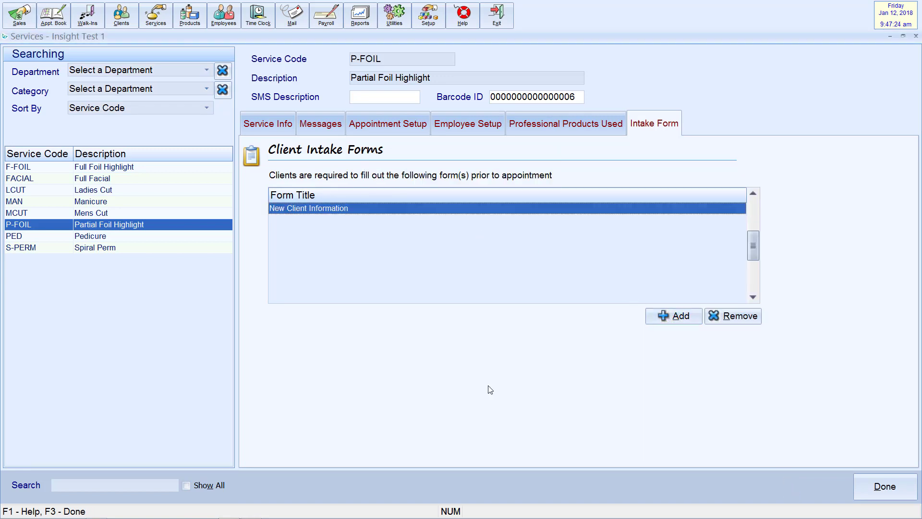
left_click(875, 495)
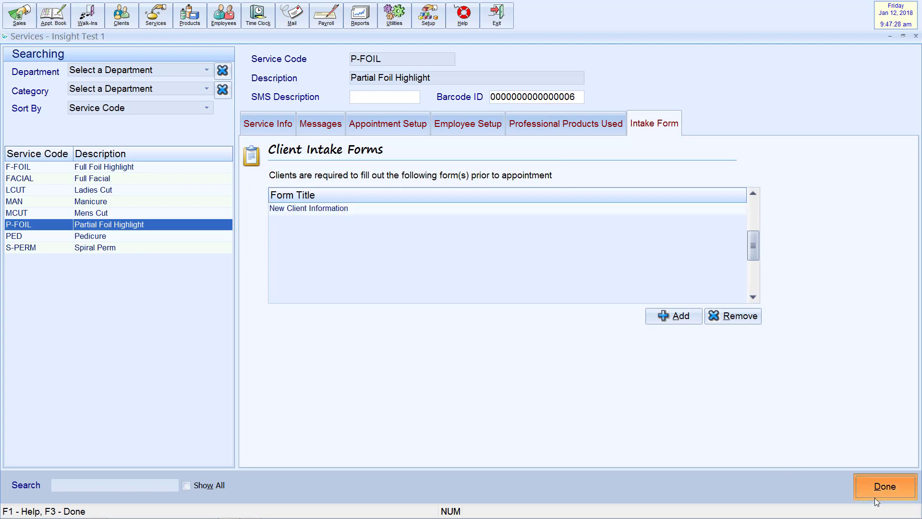
key("Return")
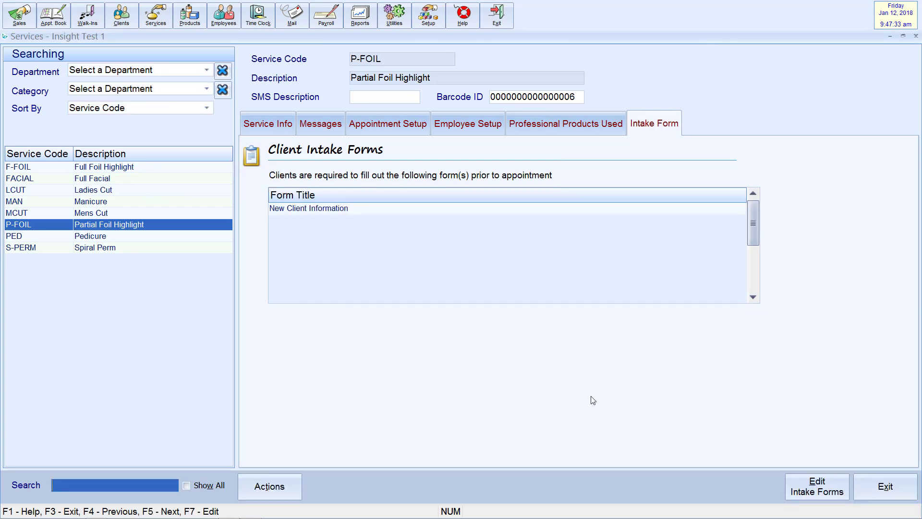